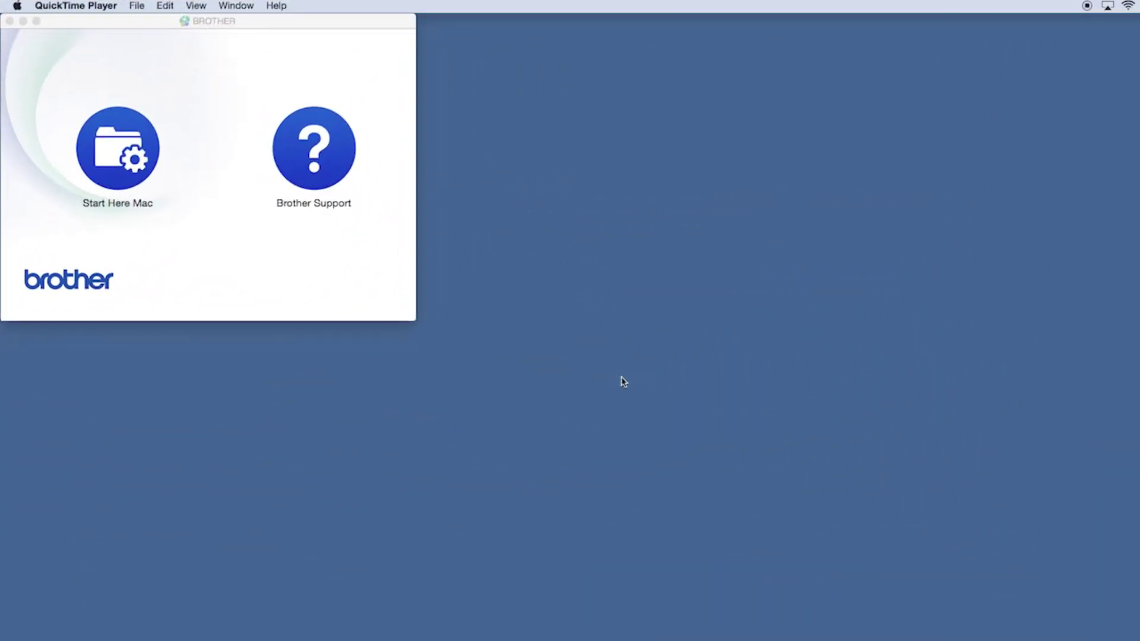
Launch Start Here Mac, confirm opening it, and choose Local Connection (USB)
click(142, 150)
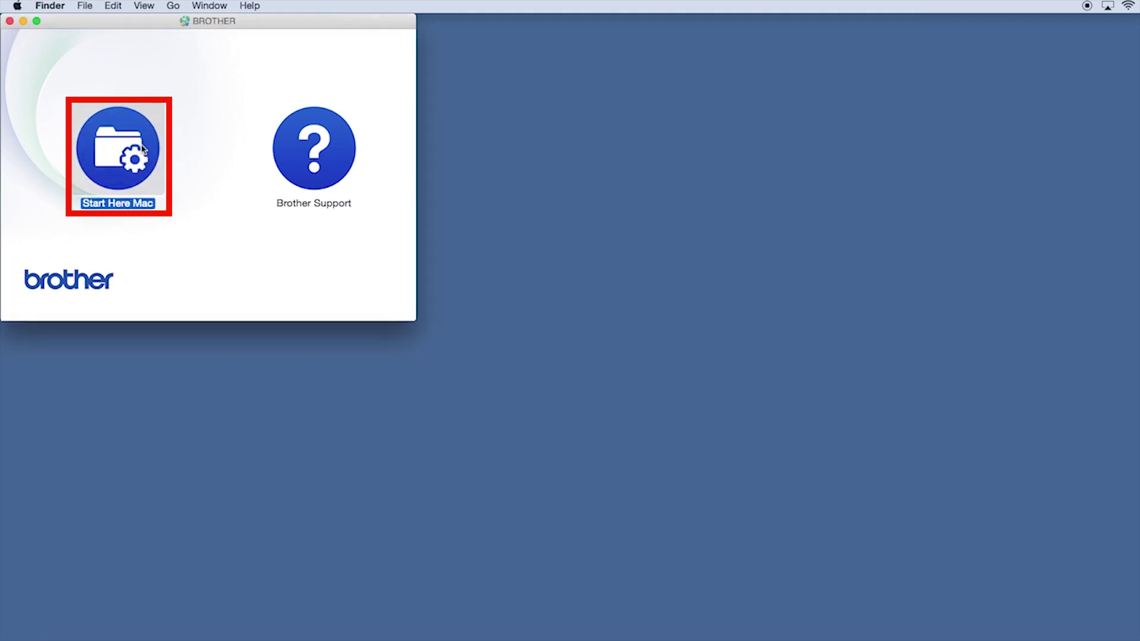
double_click(118, 149)
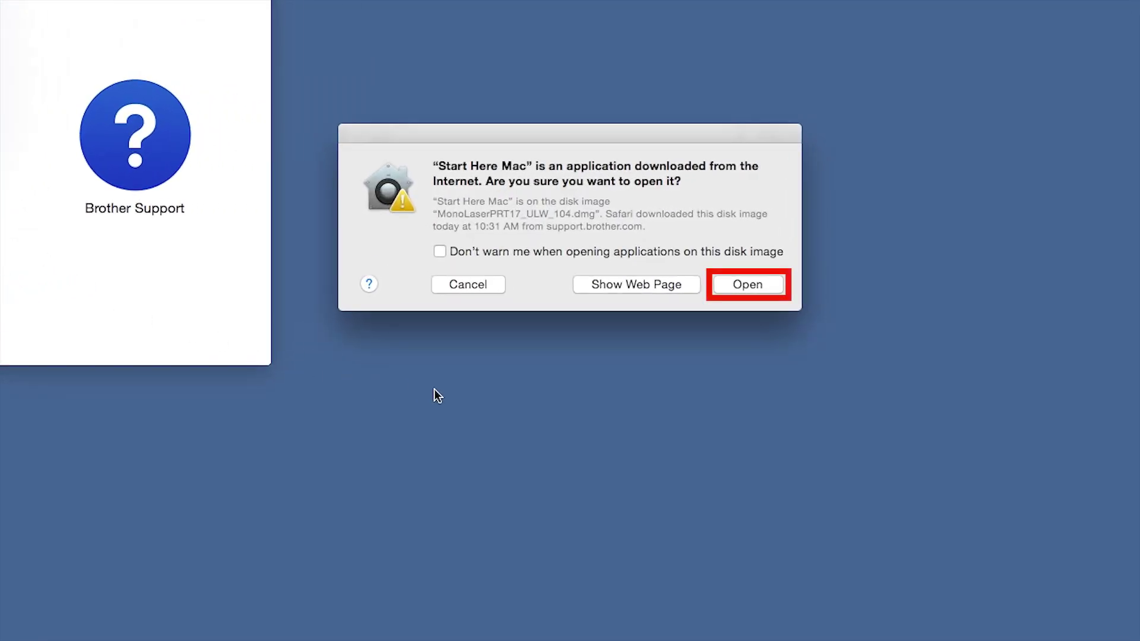
click(747, 284)
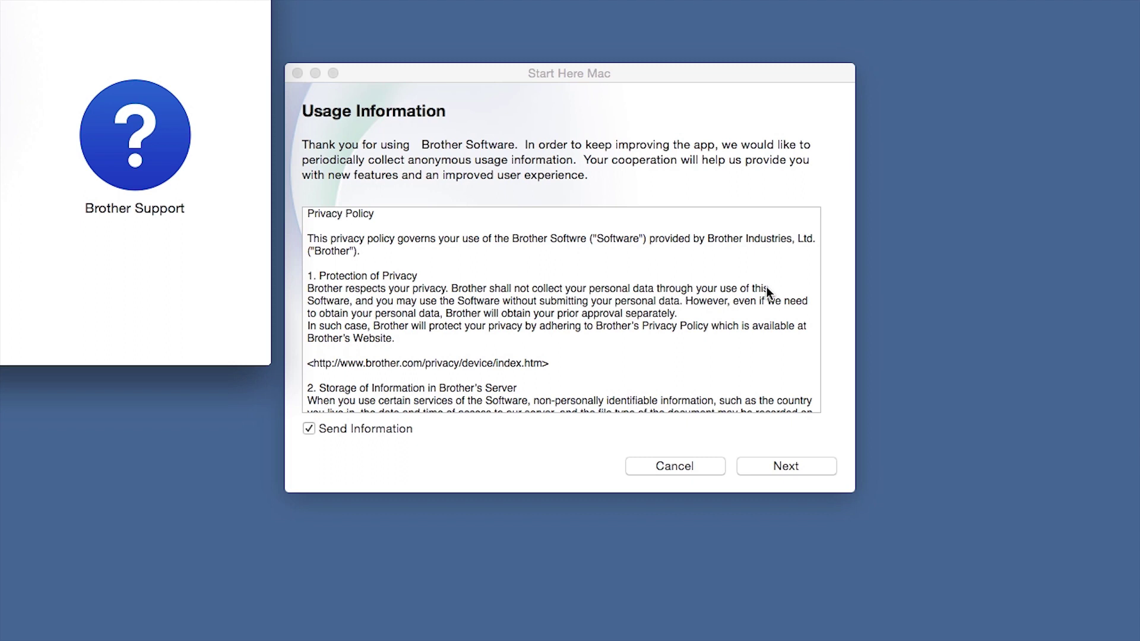
click(820, 466)
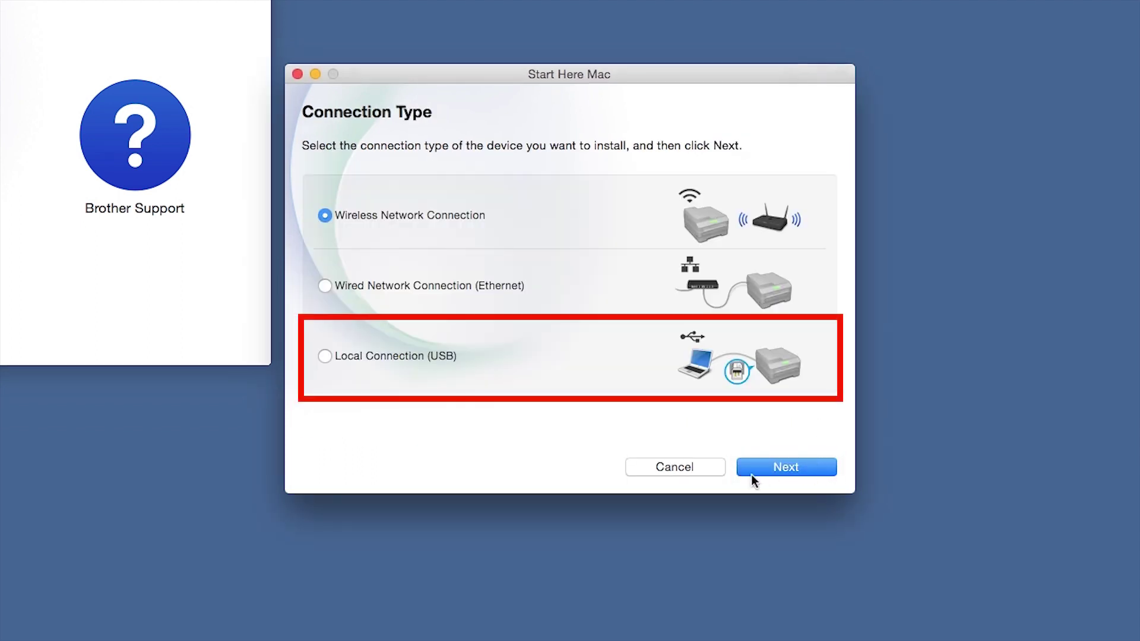
click(325, 357)
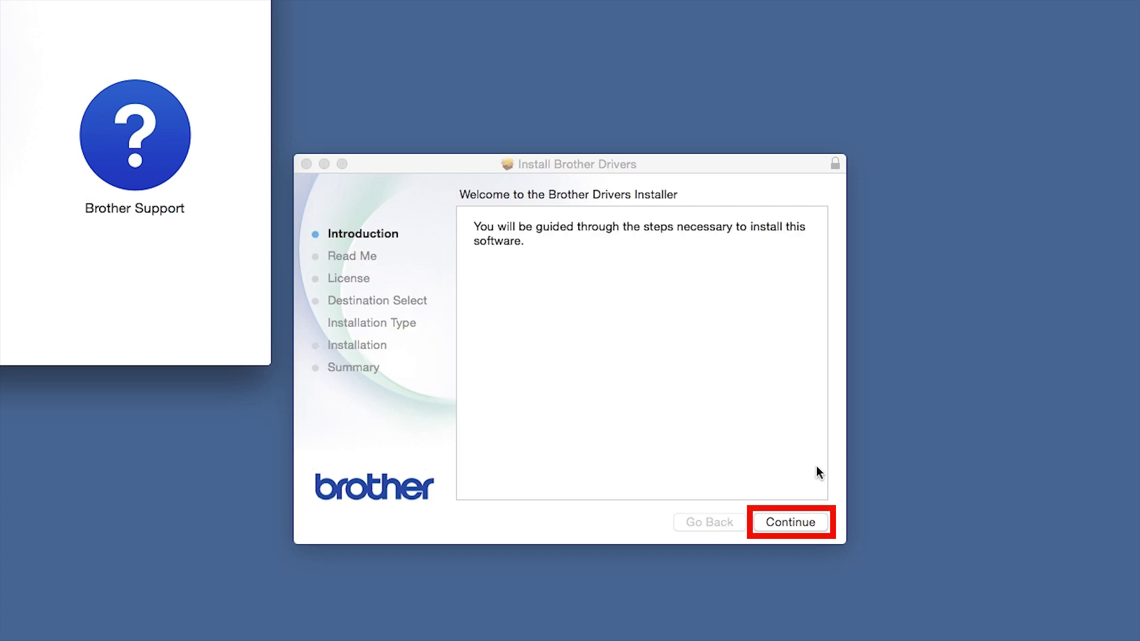
Accept the Brother driver license and run the standard install, authorising it with the password
click(818, 522)
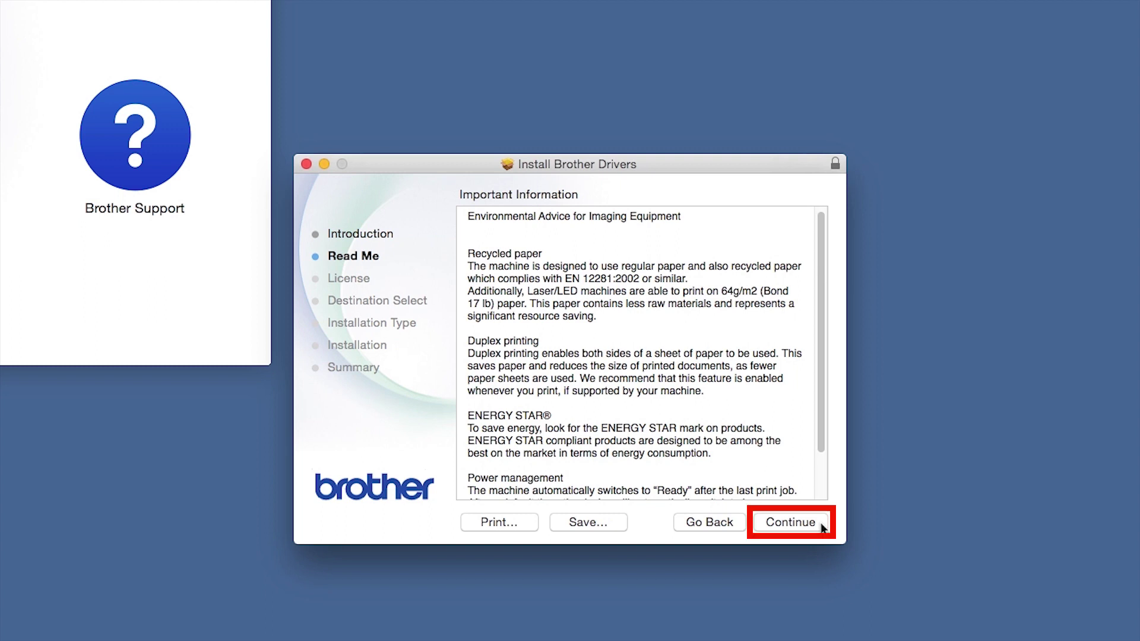
click(822, 525)
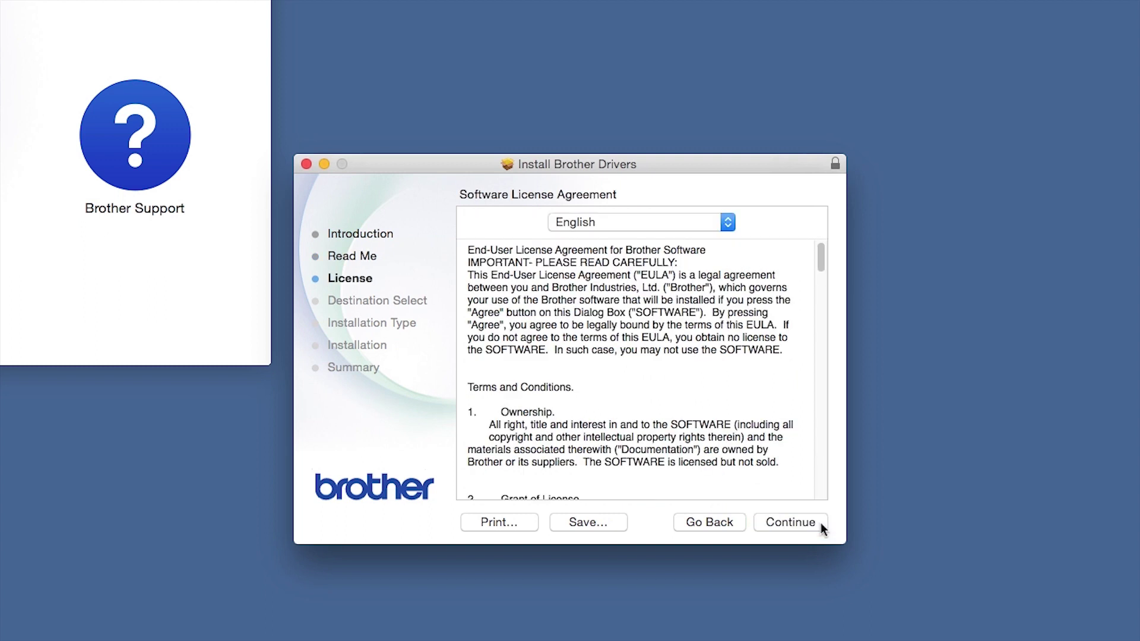
click(821, 526)
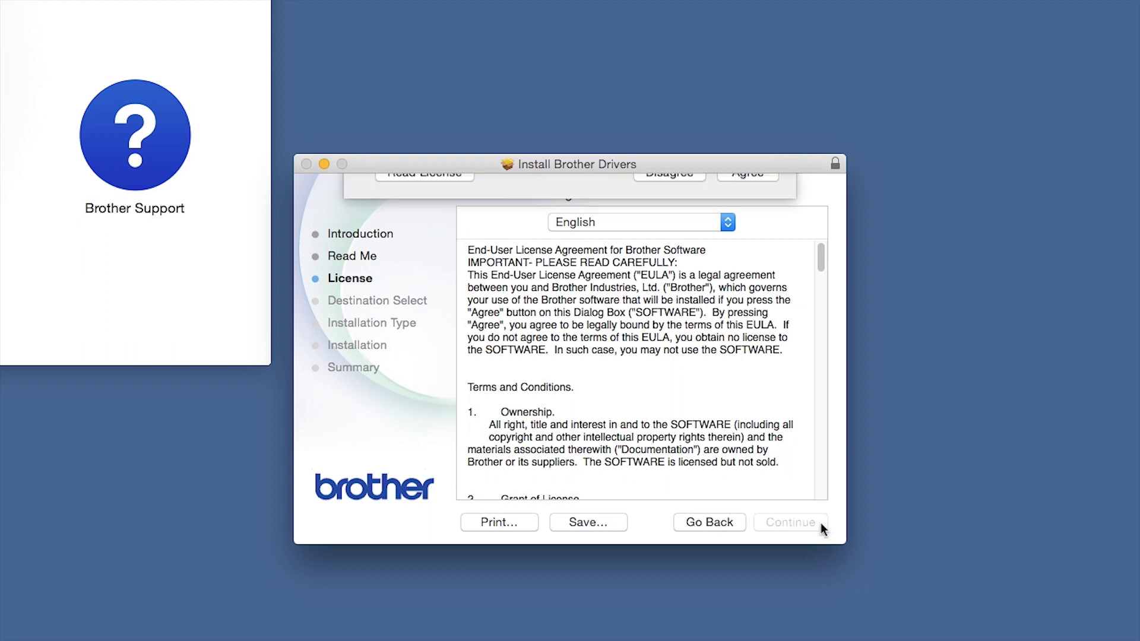
click(766, 310)
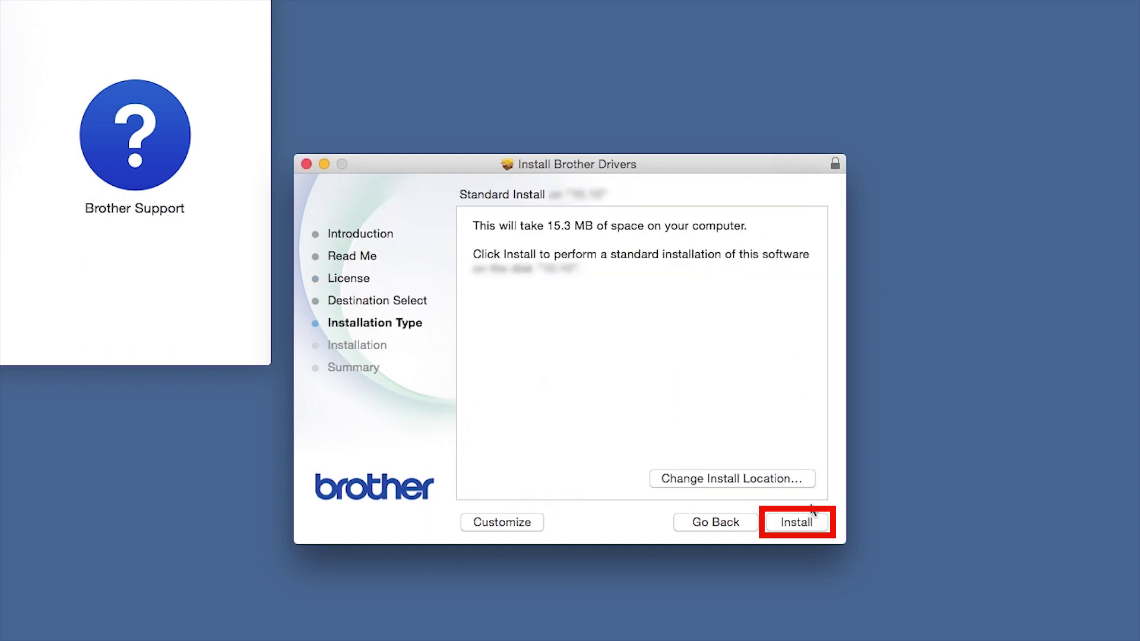
click(821, 527)
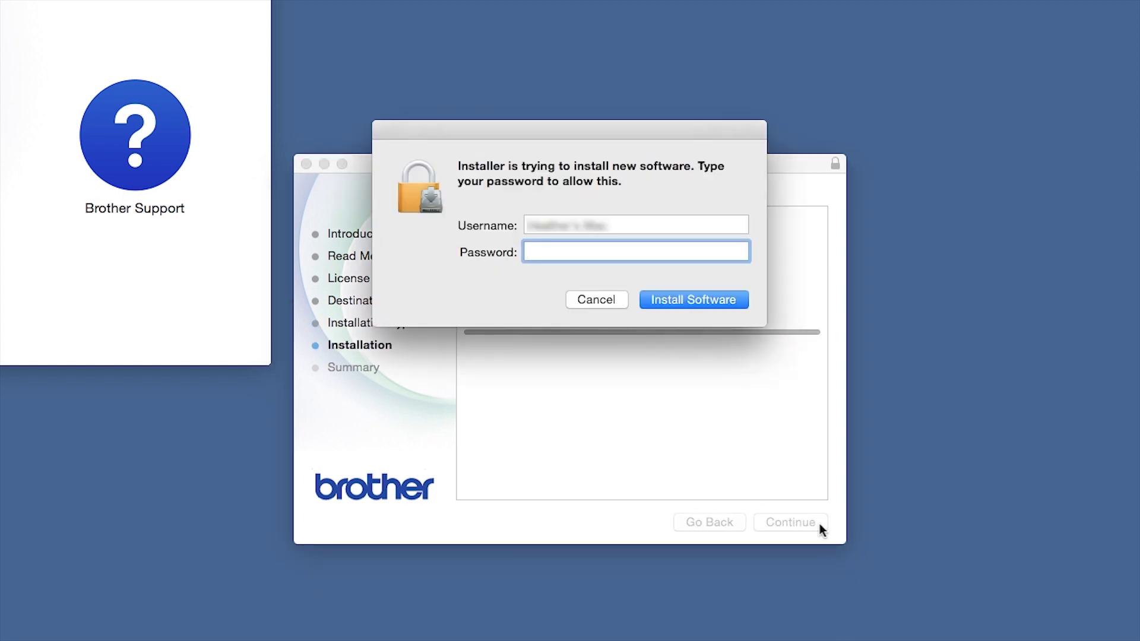
text(•••••••)
key(Return)
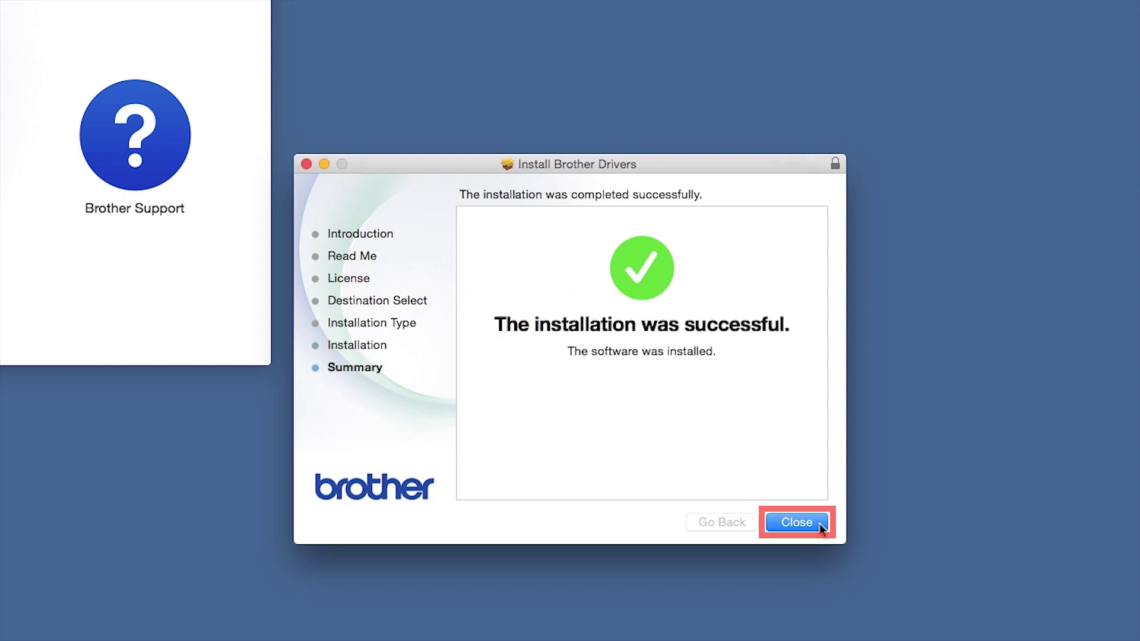
Close the drivers installer and add the USB Multifunction Brother printer using the Brother CUPS driver
click(821, 525)
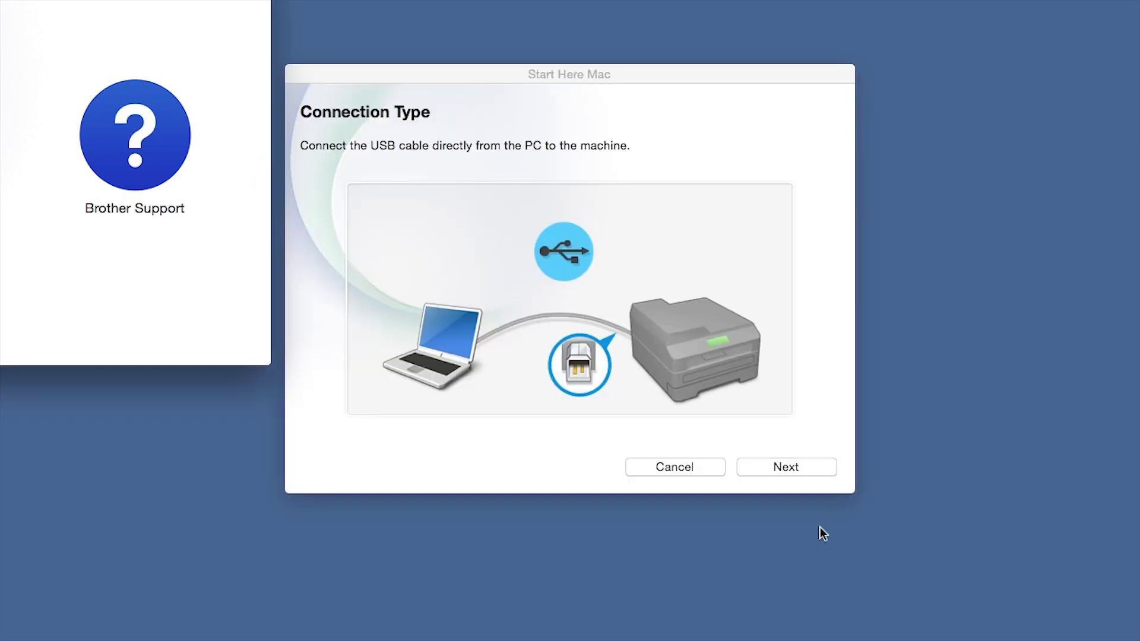
click(817, 473)
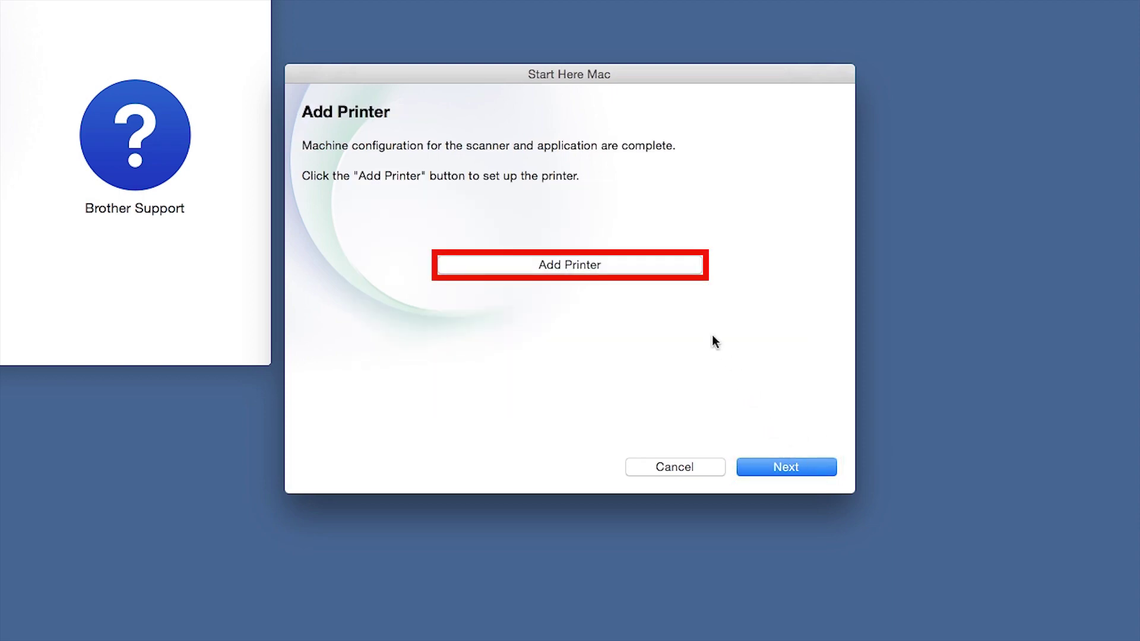
click(686, 267)
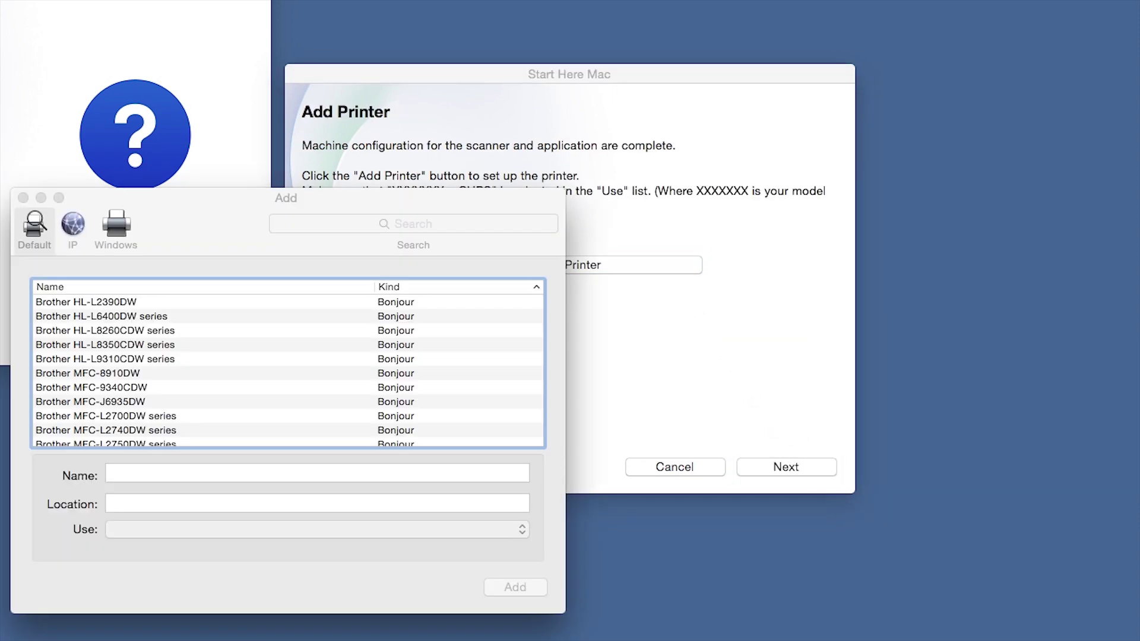
drag(535, 333, 541, 400)
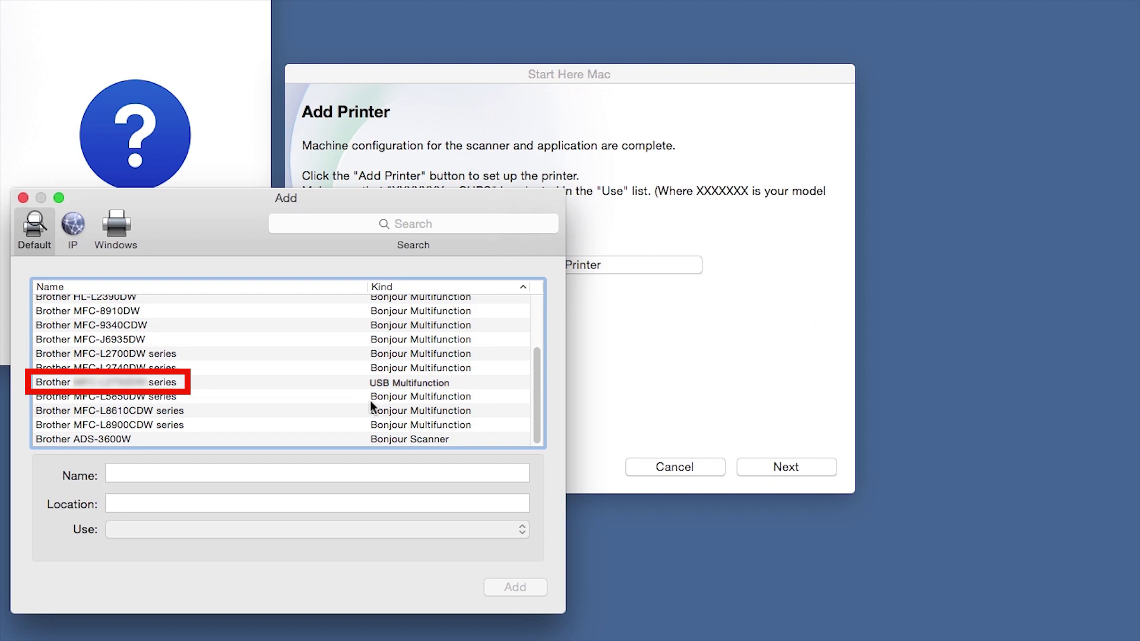
click(233, 385)
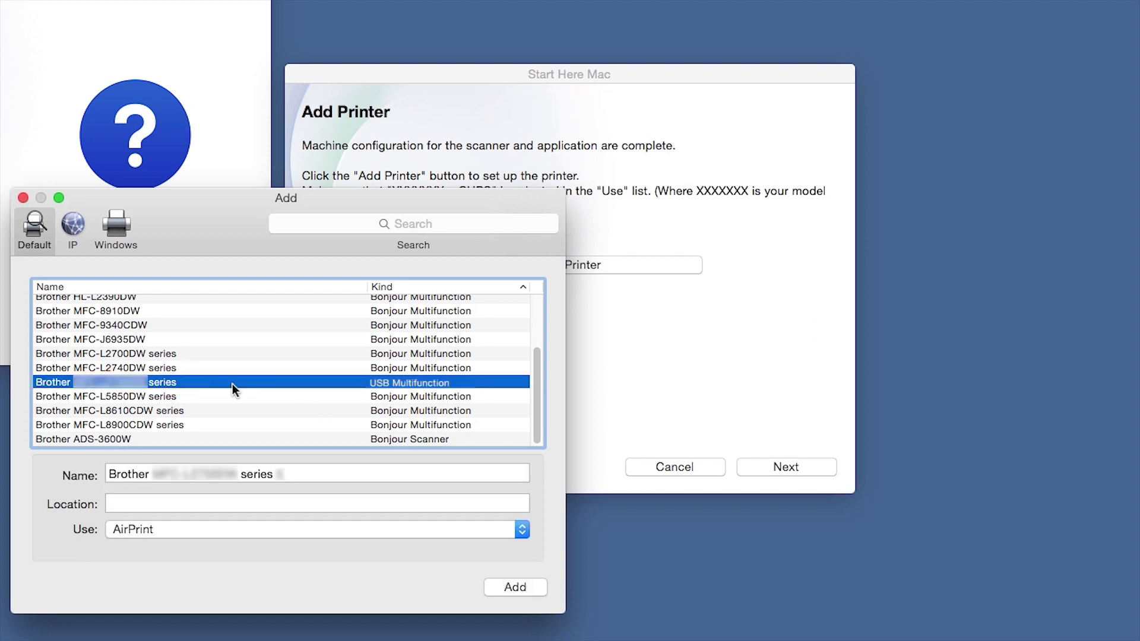
click(523, 531)
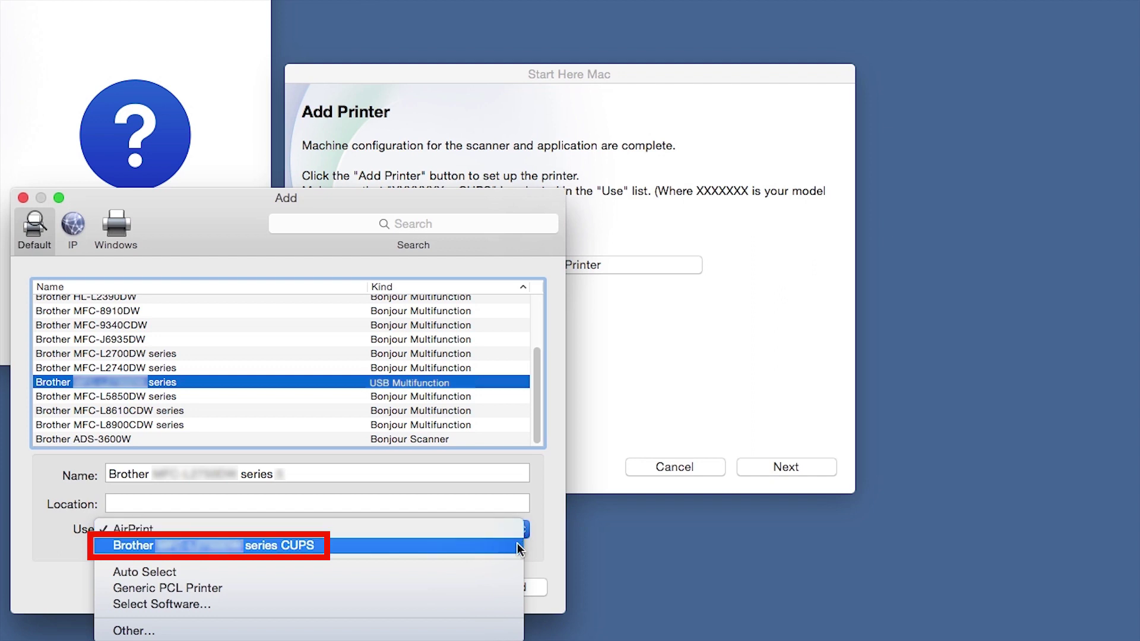
click(517, 544)
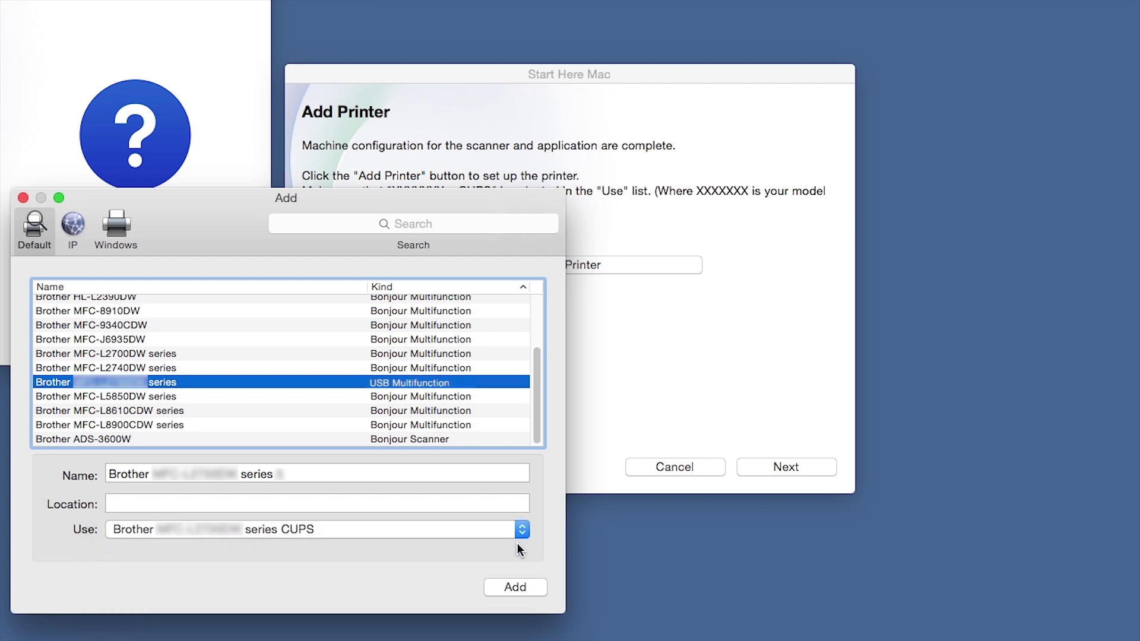
click(538, 590)
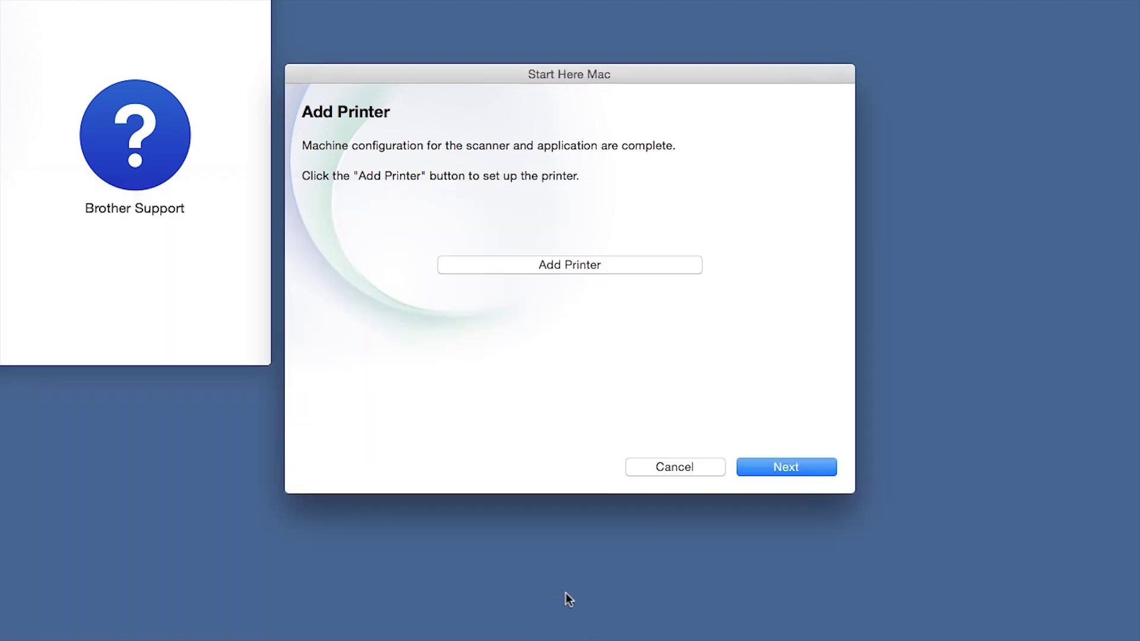
View Brother iPrint&Scan in the App Store, then continue past Brother Support to Setup Complete
click(821, 468)
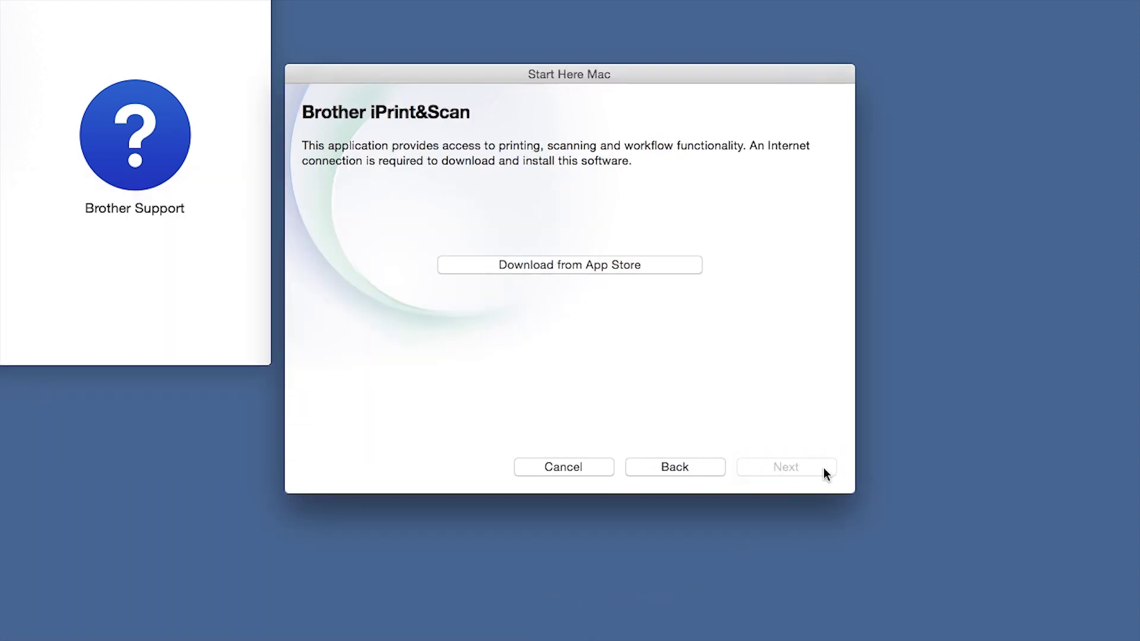
click(682, 267)
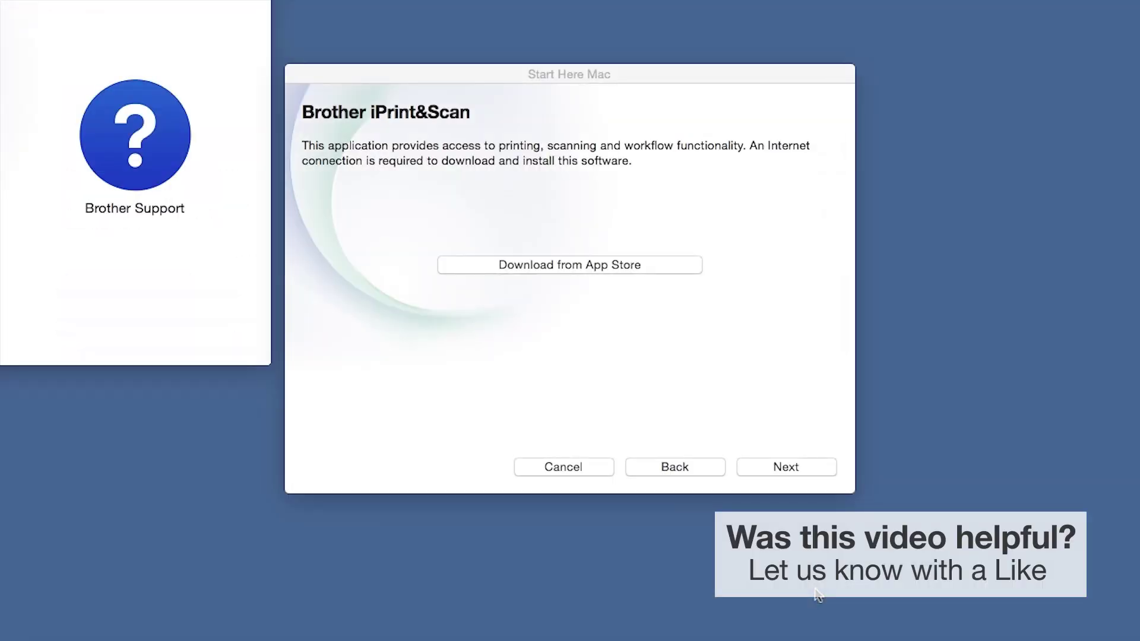
click(821, 471)
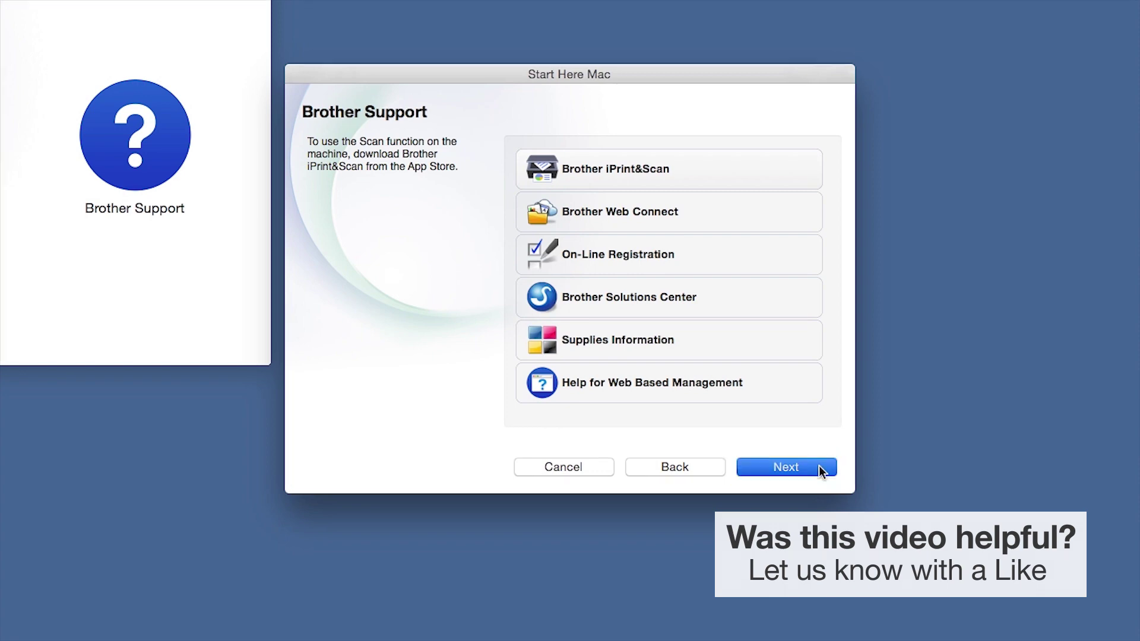
click(822, 470)
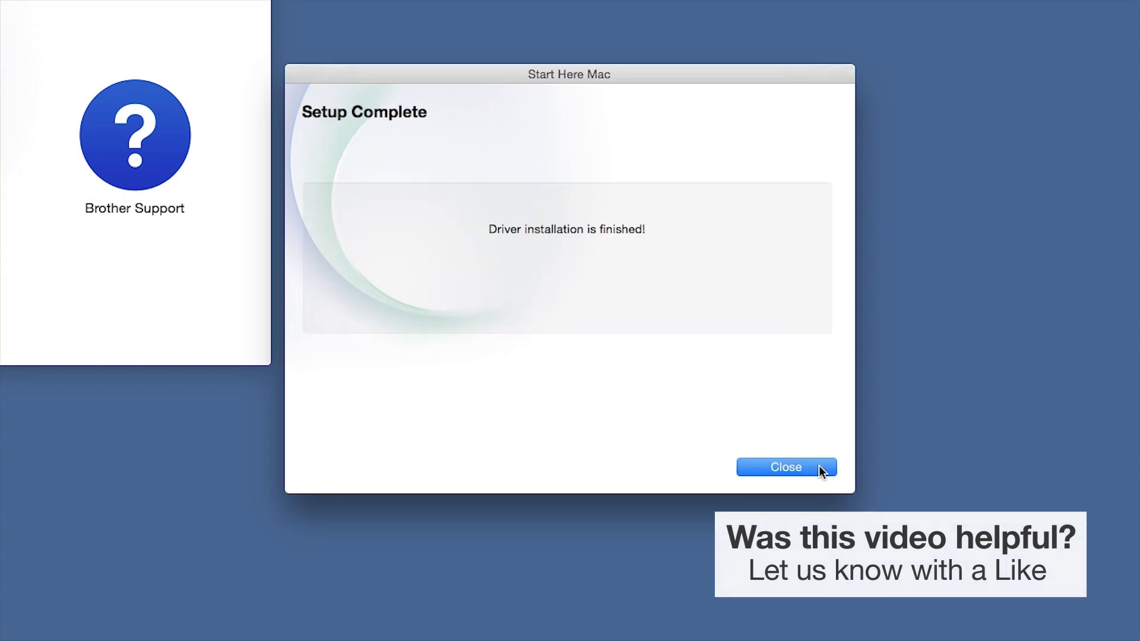